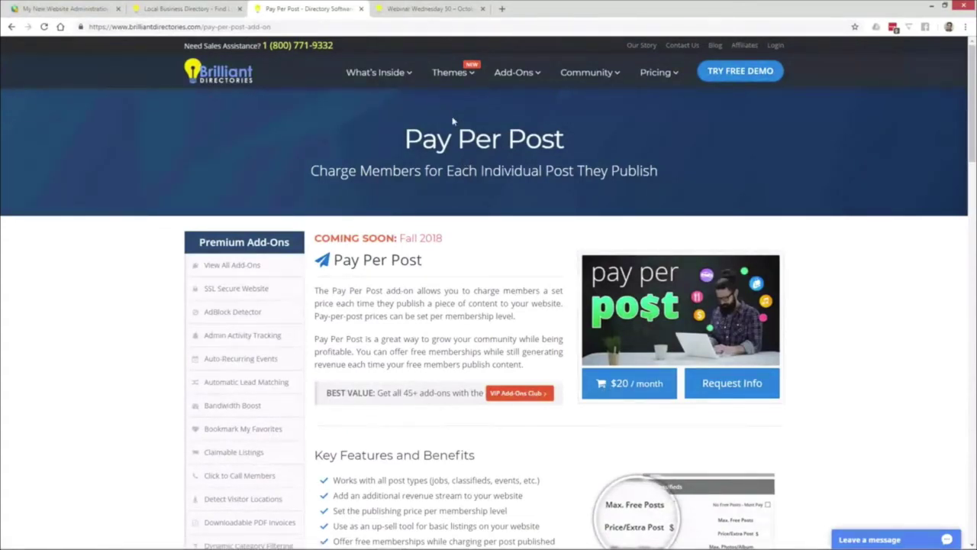
# - In the admin, open Finance > Manage Products and pick out the Premium product
pyautogui.moveTo(515, 76)
pyautogui.click(61, 10)
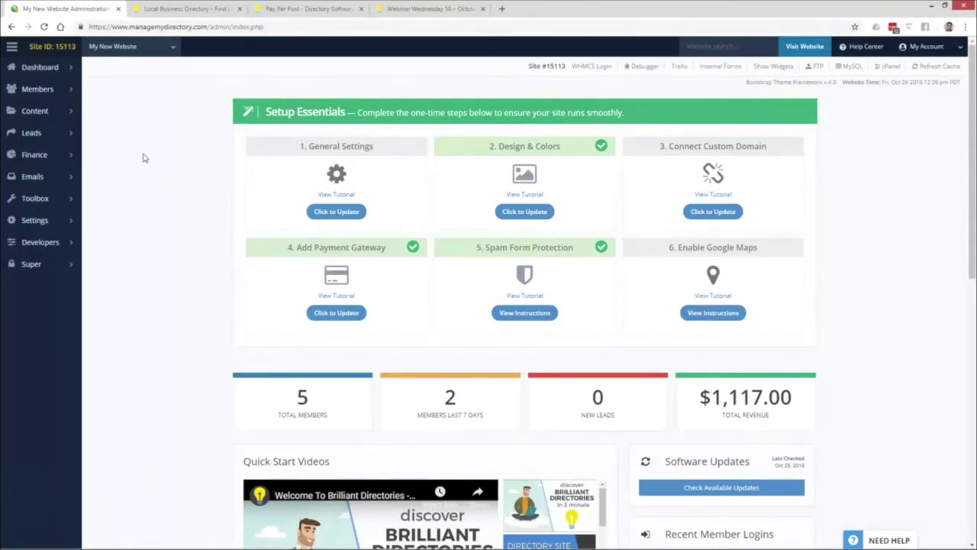
pyautogui.click(70, 156)
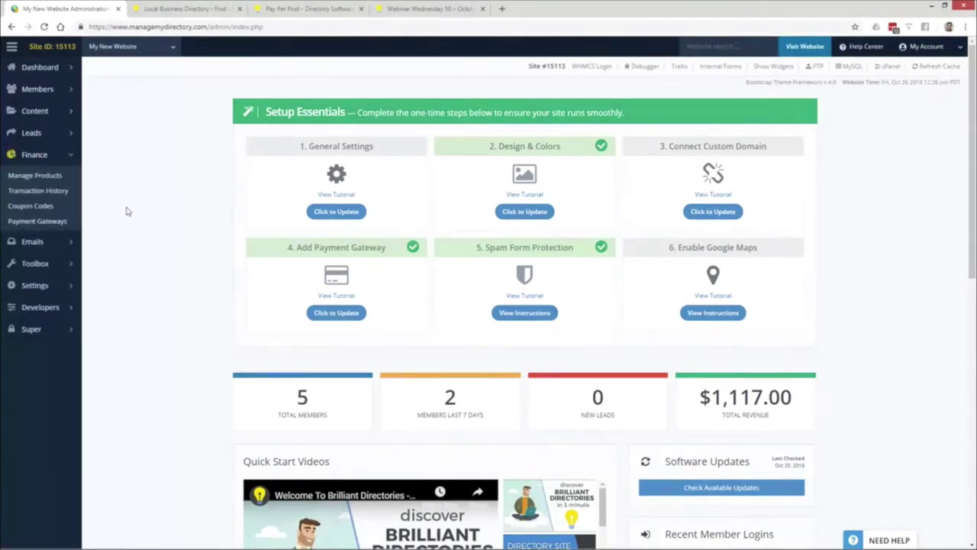
pyautogui.click(47, 177)
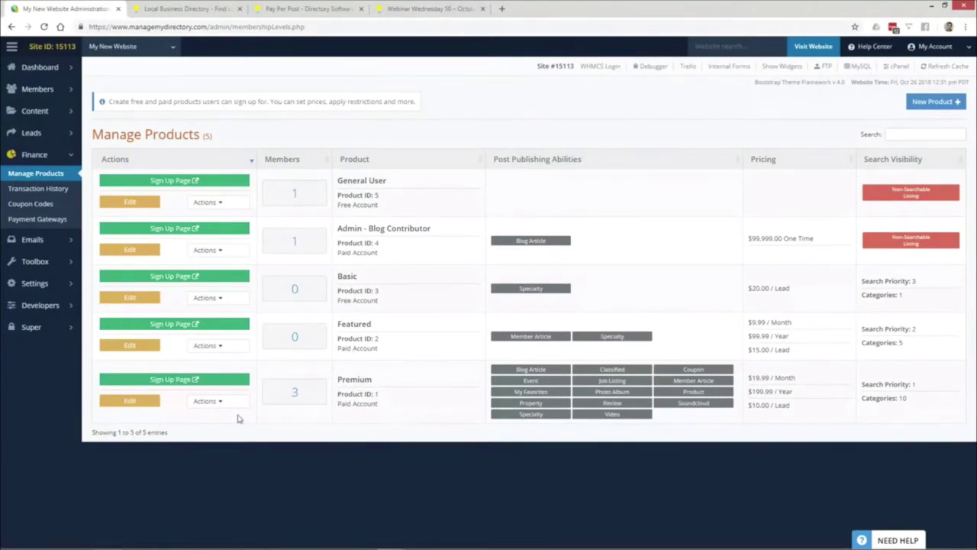
pyautogui.moveTo(339, 381); pyautogui.dragTo(381, 380)
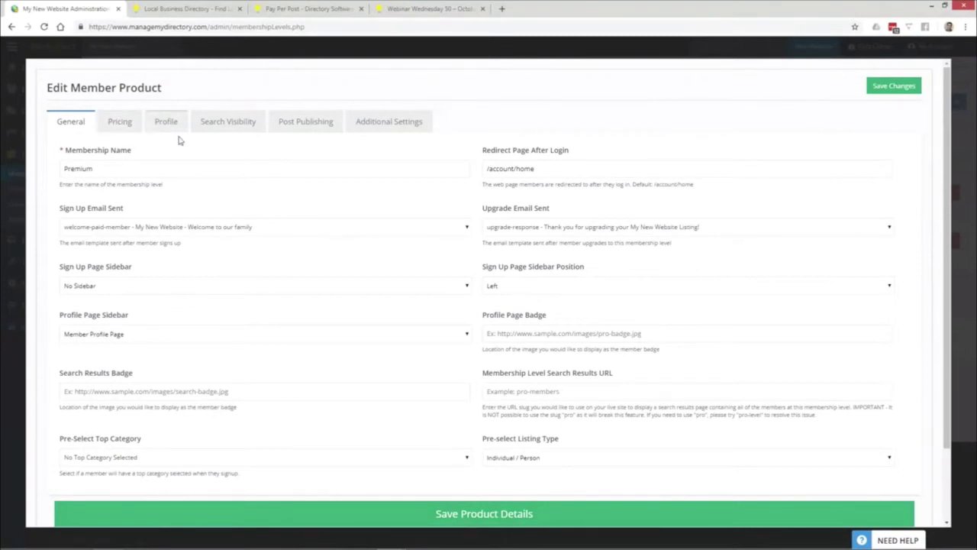
# - Open Premium's Post Publishing settings and check the Coupons Max. Free Posts field
pyautogui.click(320, 130)
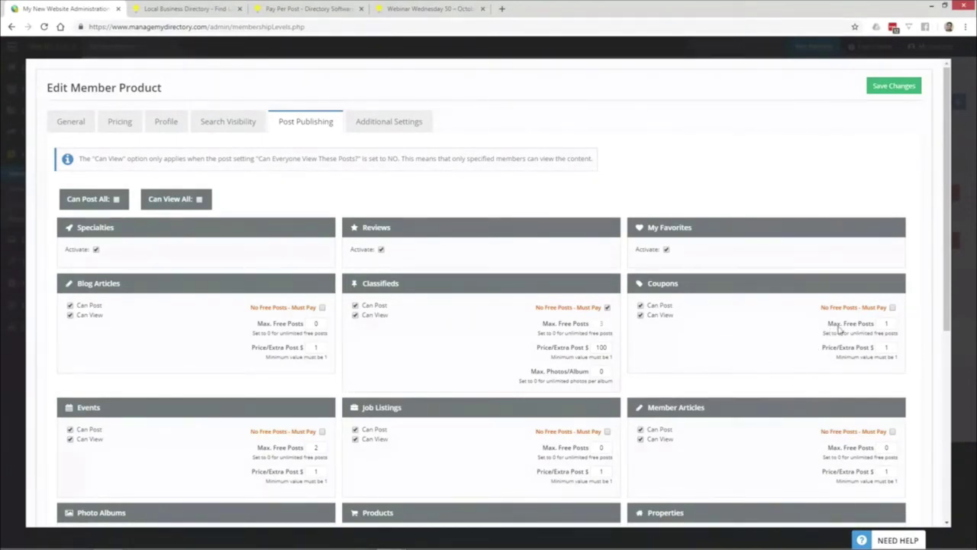
pyautogui.moveTo(826, 324); pyautogui.dragTo(875, 326)
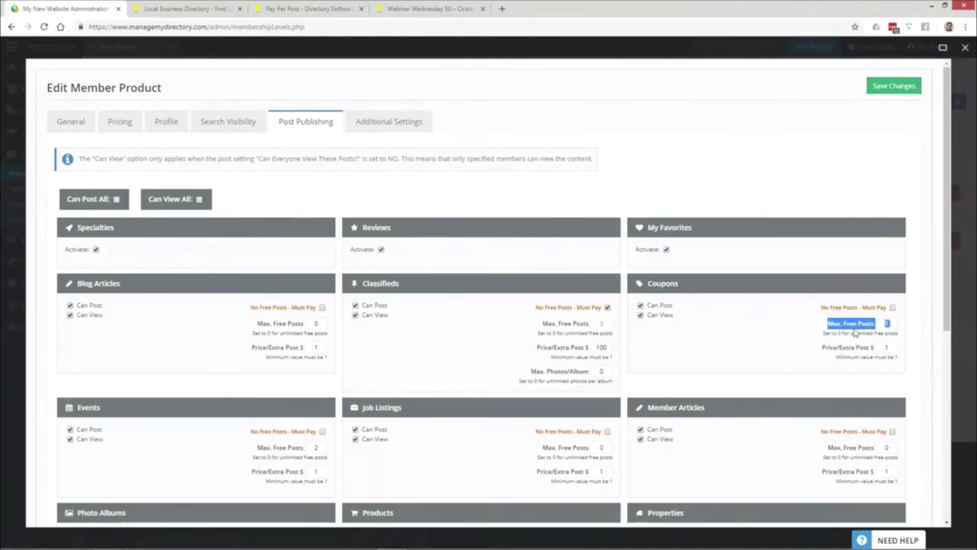
pyautogui.click(886, 325)
# - Change the Coupons Max. Free Posts value from 15 to 100
pyautogui.doubleClick(882, 325)
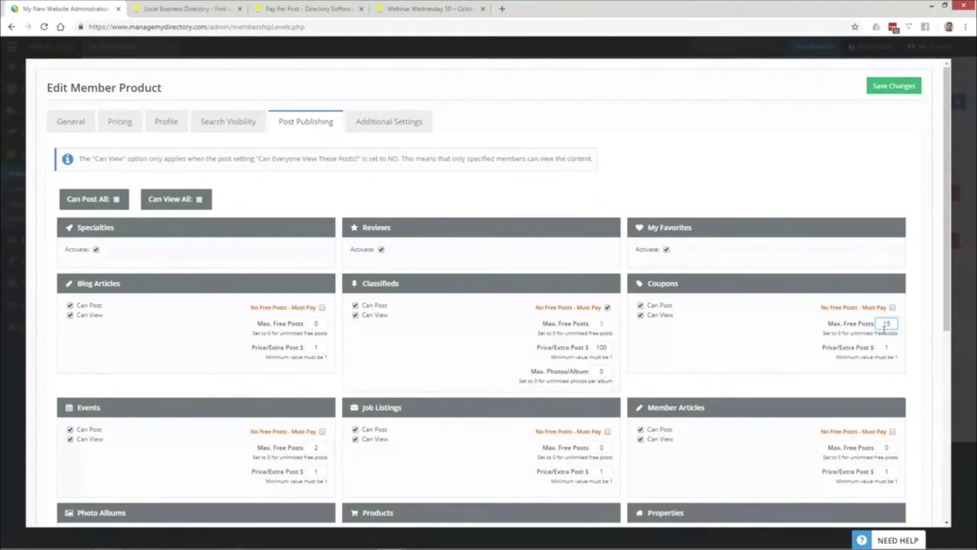
pyautogui.doubleClick(886, 323)
pyautogui.write('1')
pyautogui.moveTo(829, 307); pyautogui.dragTo(891, 307)
pyautogui.click(854, 317)
pyautogui.click(889, 324)
pyautogui.write('00')
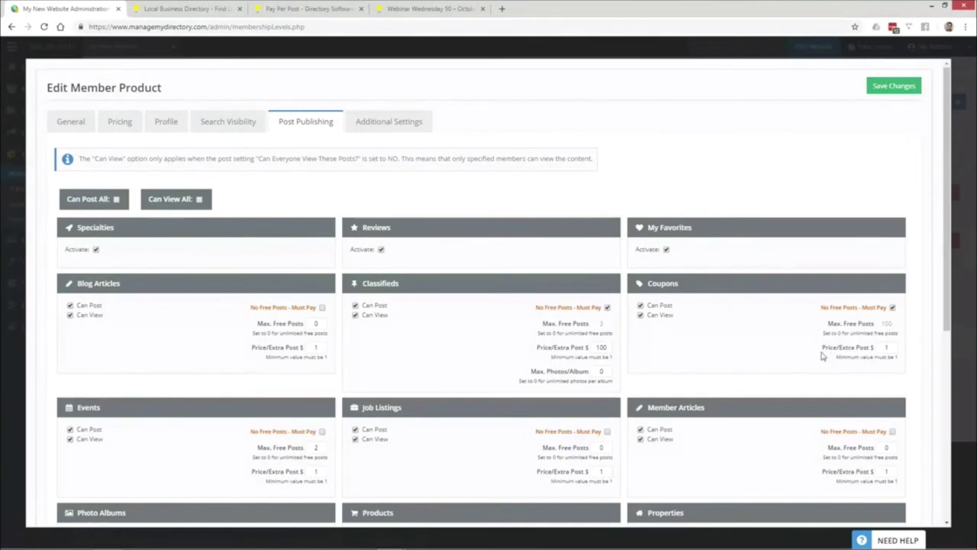
# - Change the Coupons Price/Extra Post to $10
pyautogui.doubleClick(884, 347)
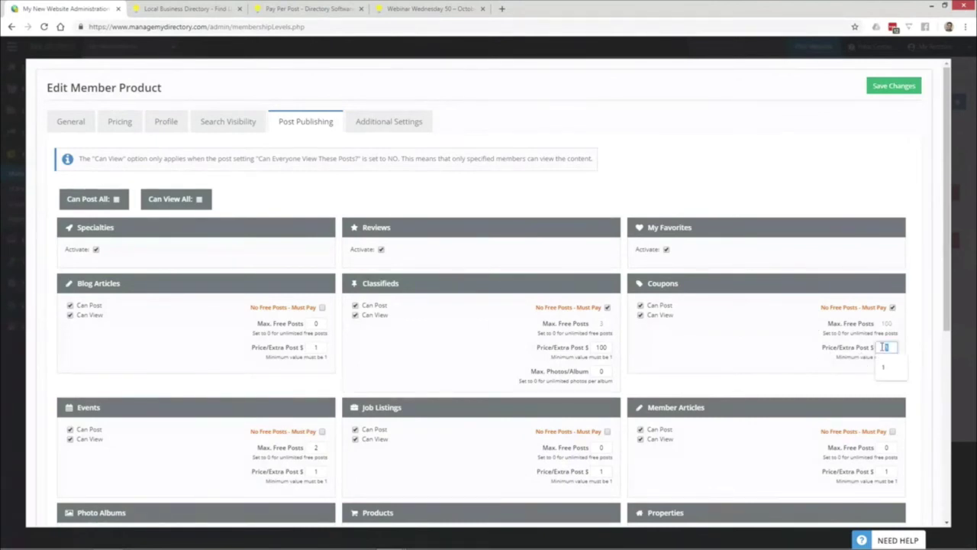
pyautogui.click(834, 368)
pyautogui.doubleClick(885, 346)
pyautogui.write('5')
pyautogui.write('0')
# - Untick No Free Posts - Must Pay, set Coupons to 1 free post at $1, and save
pyautogui.click(892, 307)
pyautogui.click(888, 323)
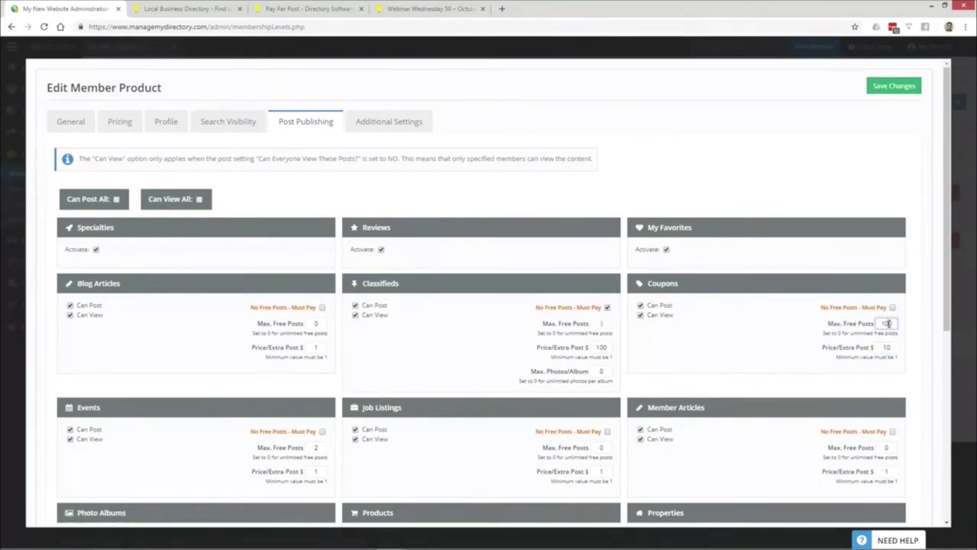
pyautogui.moveTo(888, 323); pyautogui.dragTo(873, 328)
pyautogui.write('1')
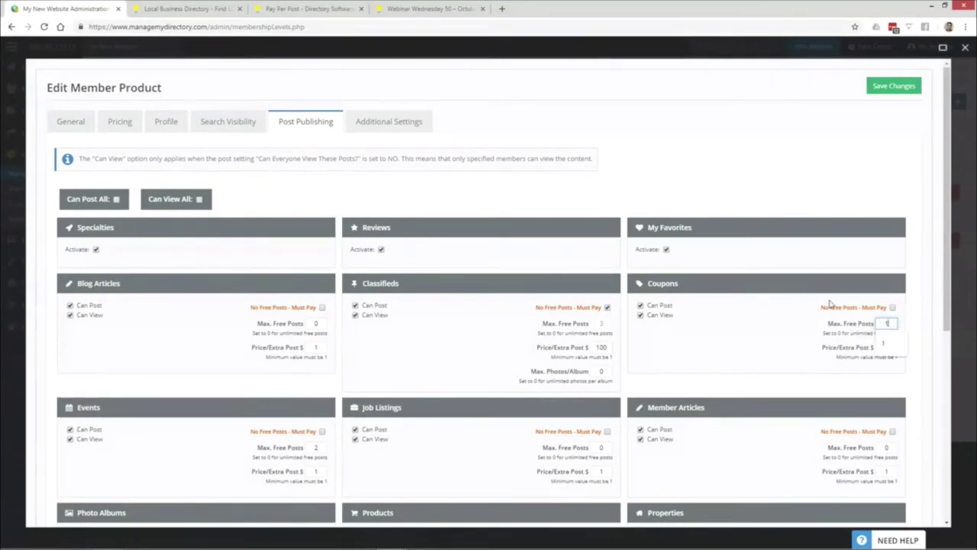
pyautogui.press('Tab')
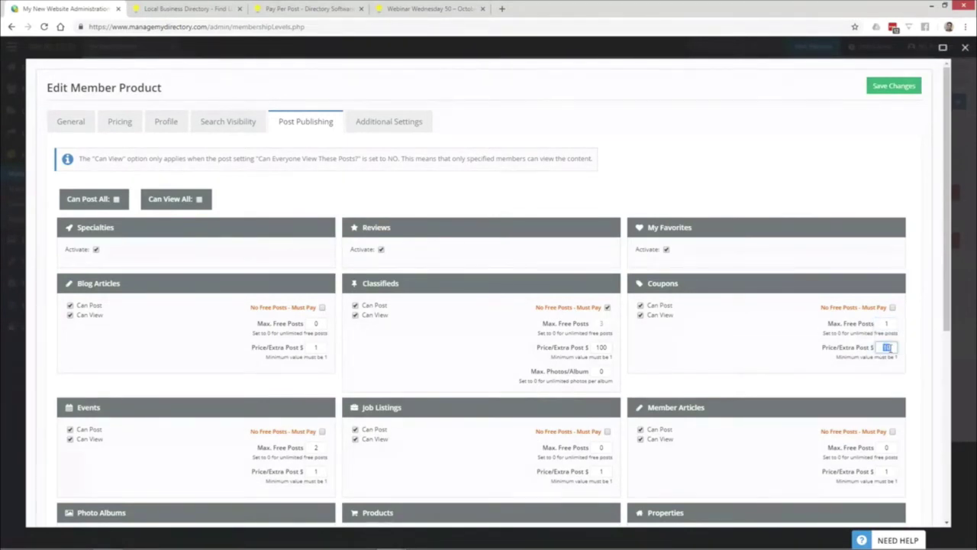
pyautogui.click(887, 347)
pyautogui.click(874, 353)
pyautogui.click(890, 92)
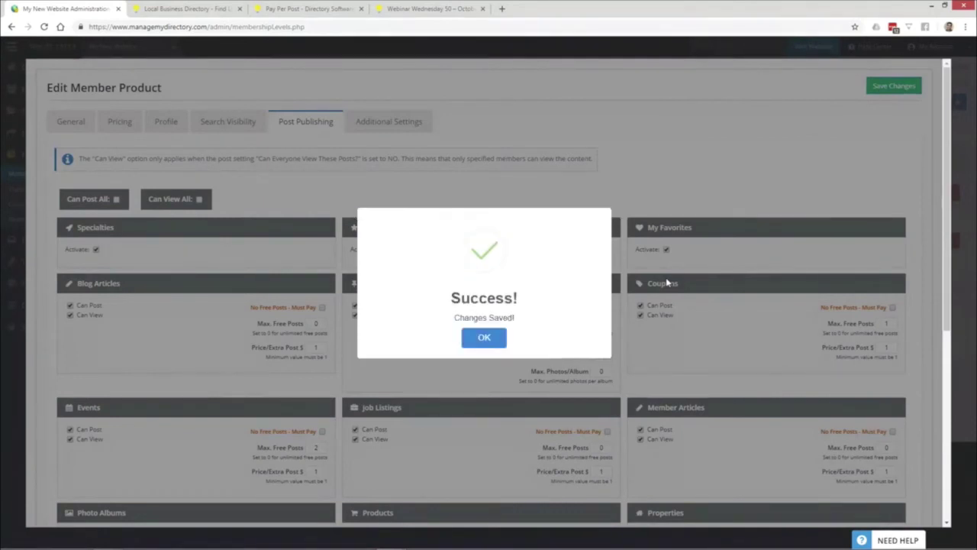
pyautogui.click(495, 341)
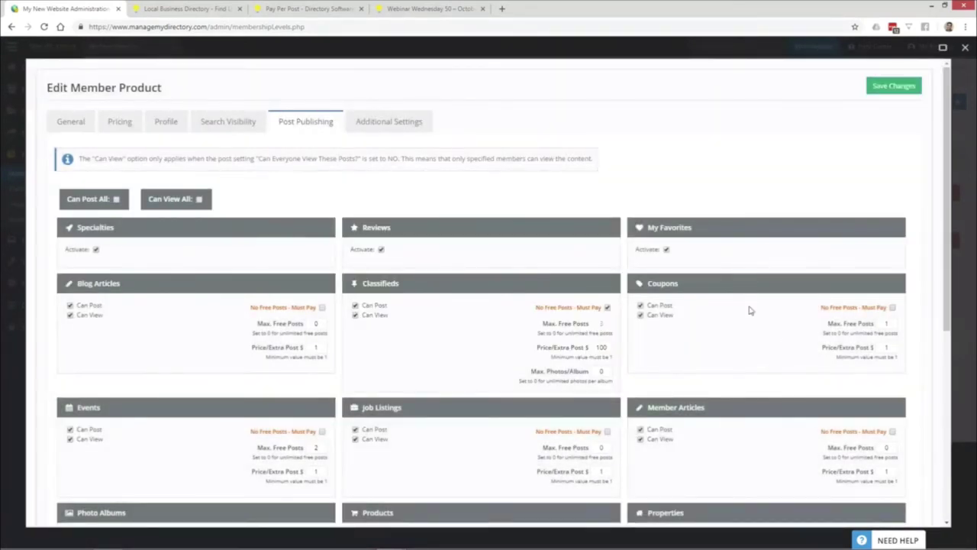
# - Close the product editor and start a new member from Members > Search Members
pyautogui.click(76, 122)
pyautogui.moveTo(93, 168); pyautogui.dragTo(47, 171)
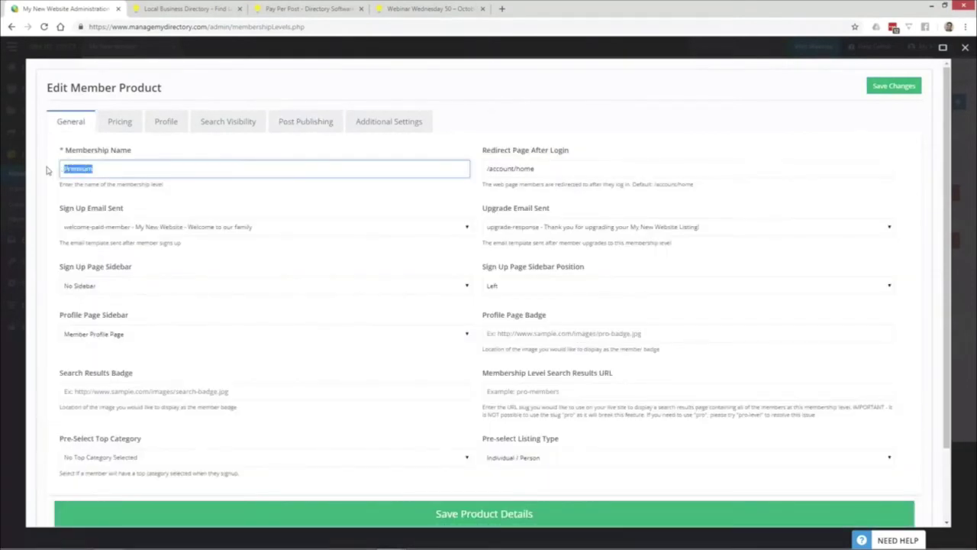
pyautogui.click(10, 164)
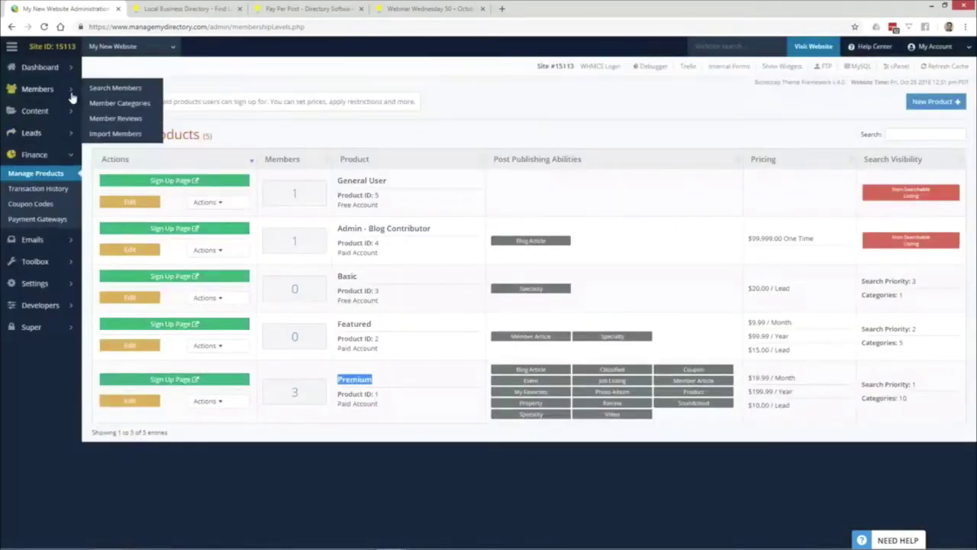
pyautogui.click(71, 93)
pyautogui.click(35, 111)
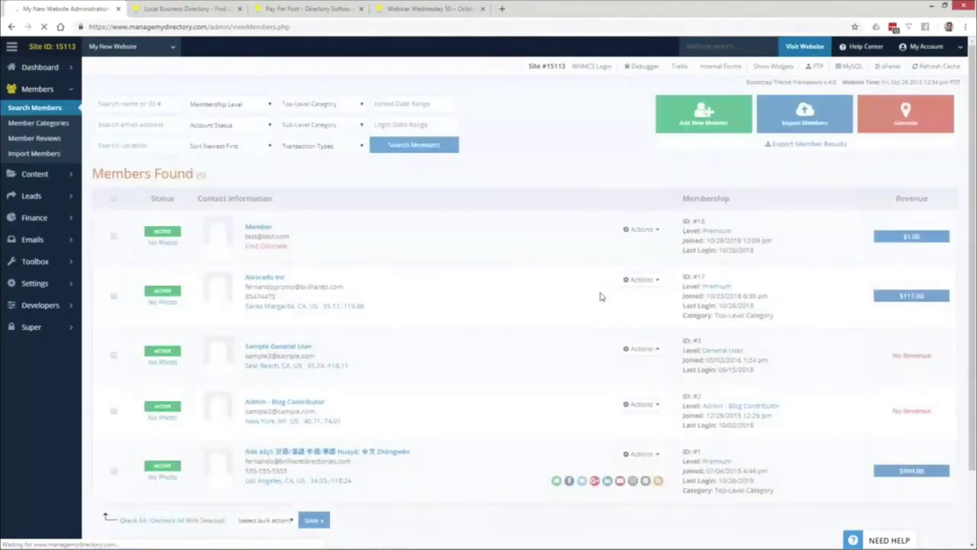
pyautogui.click(715, 118)
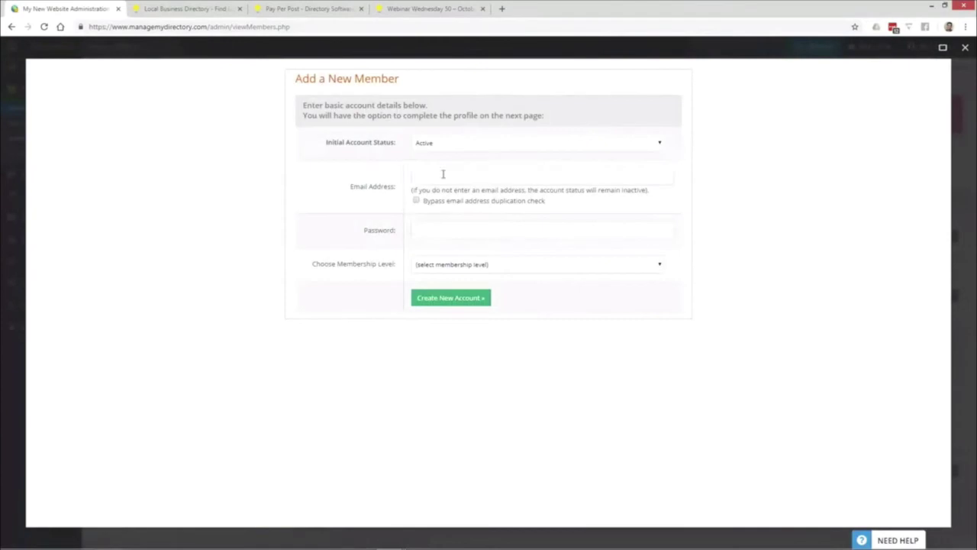
# - Fill in the new member's e-mail, password and membership level
pyautogui.click(443, 176)
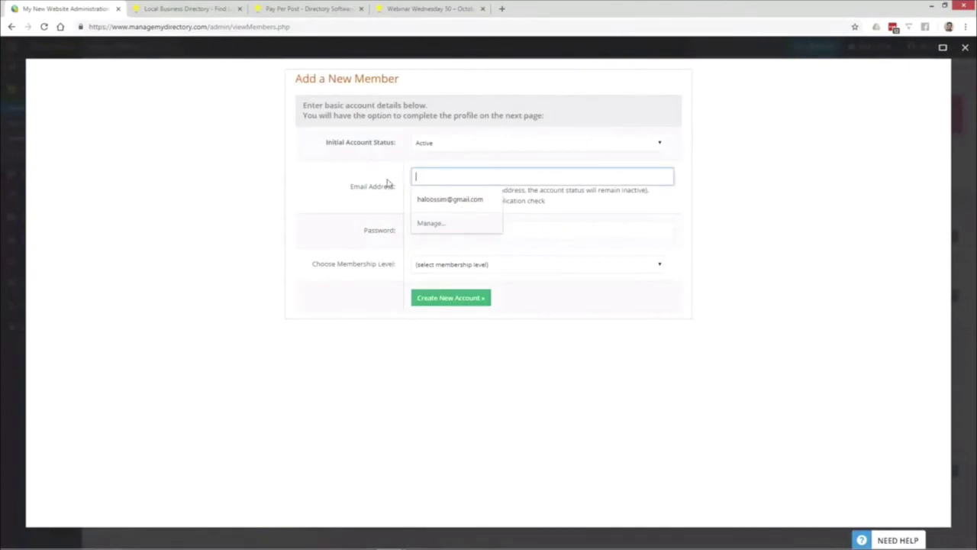
pyautogui.write('test2@test.com')
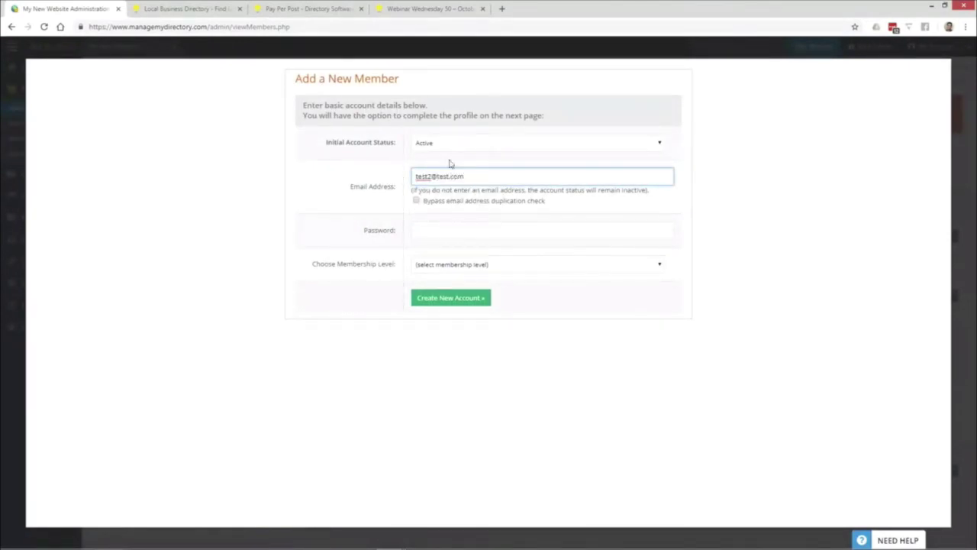
pyautogui.click(432, 237)
pyautogui.write('111111111')
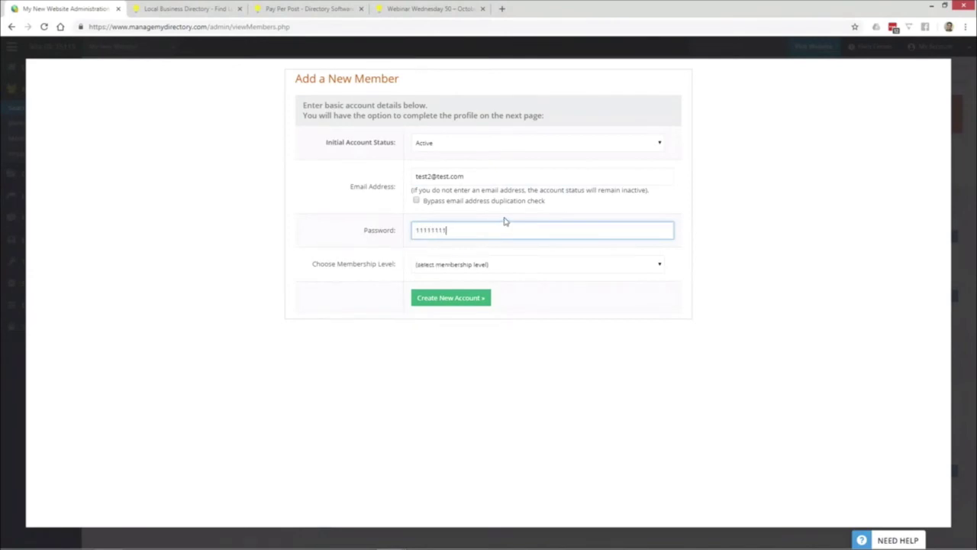
pyautogui.click(488, 265)
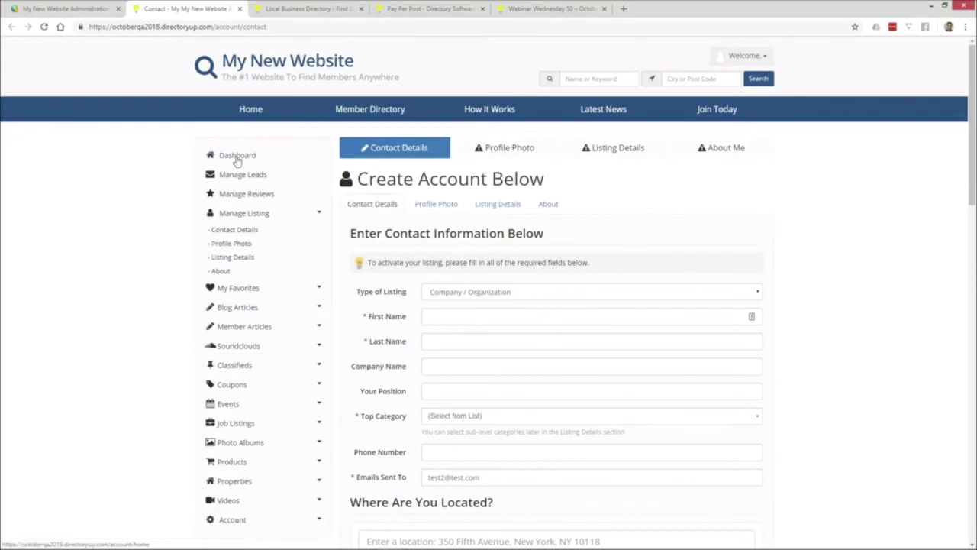
# - From the member dashboard, add a published coupon titled 'Test 1' and save it
pyautogui.click(236, 157)
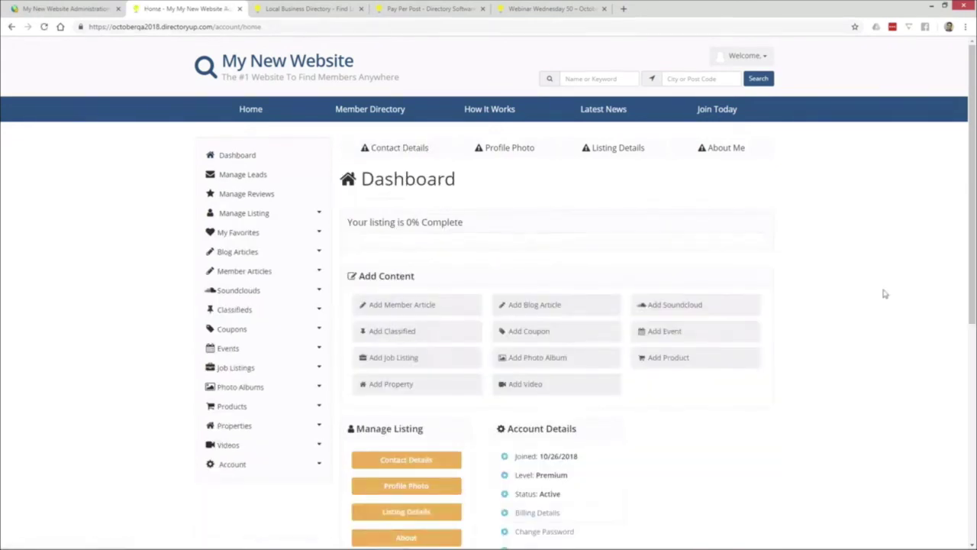
pyautogui.click(564, 333)
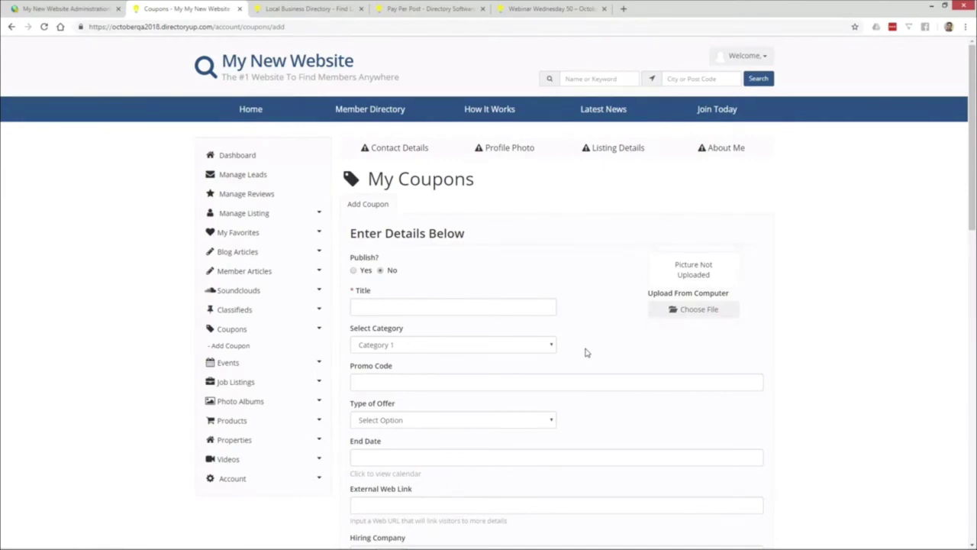
pyautogui.click(353, 271)
pyautogui.click(377, 305)
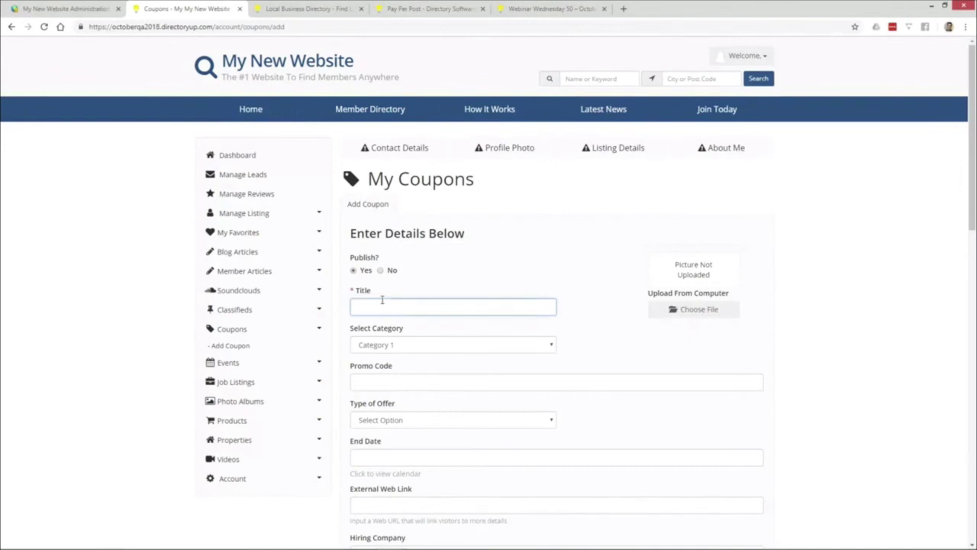
pyautogui.write('Tet')
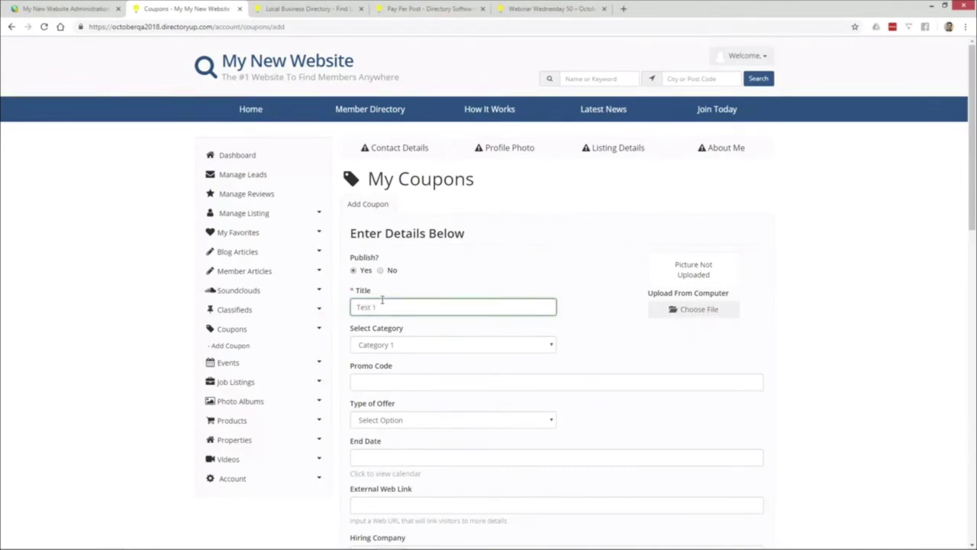
pyautogui.scroll(-1, 381, 290)
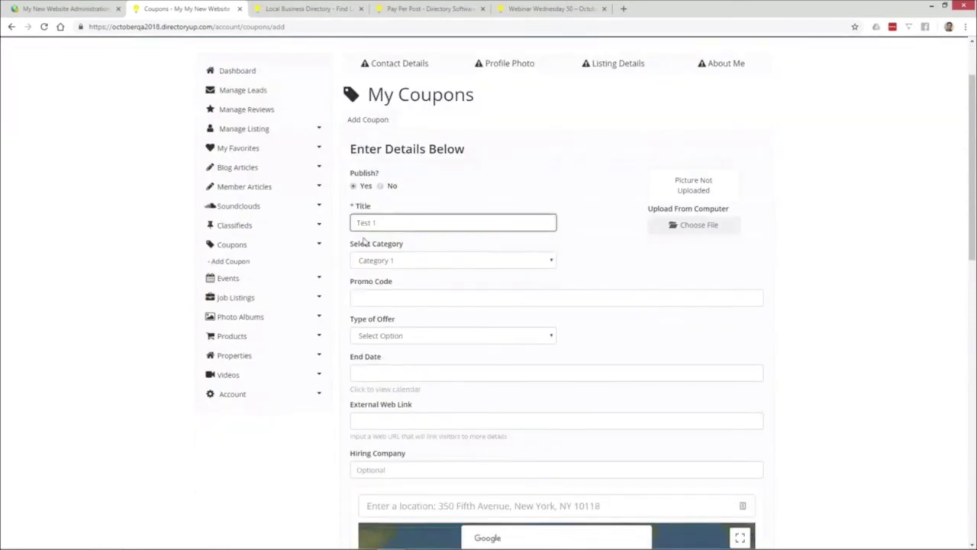
pyautogui.scroll(-6, 342, 259)
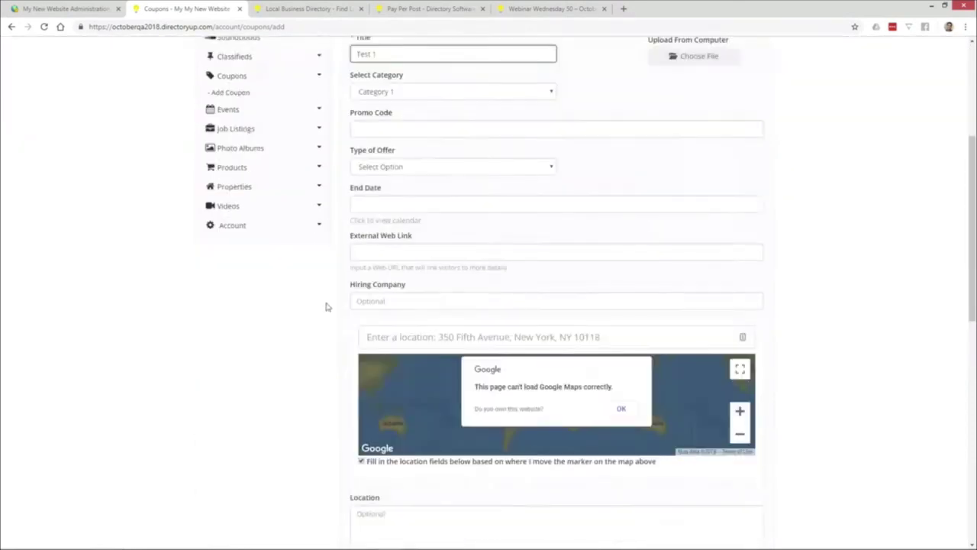
pyautogui.scroll(-2, 382, 315)
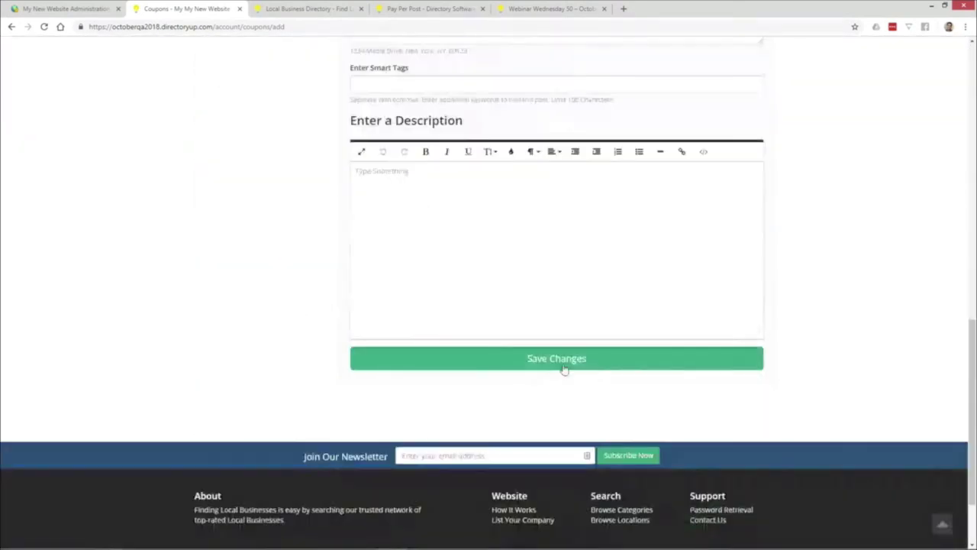
pyautogui.click(563, 362)
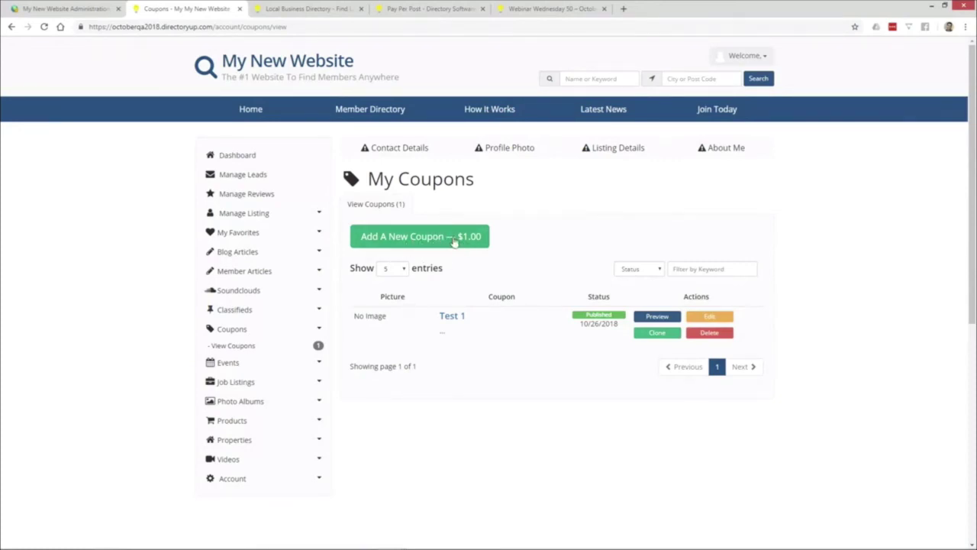
pyautogui.click(68, 9)
# - Raise Premium's Coupons Max. Free Posts to 2 and save it
pyautogui.click(3, 165)
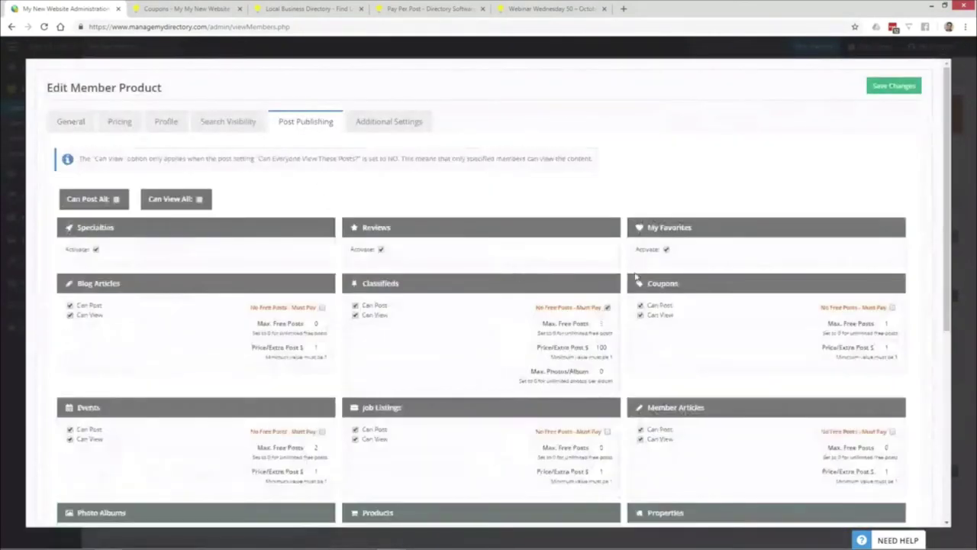
pyautogui.doubleClick(886, 323)
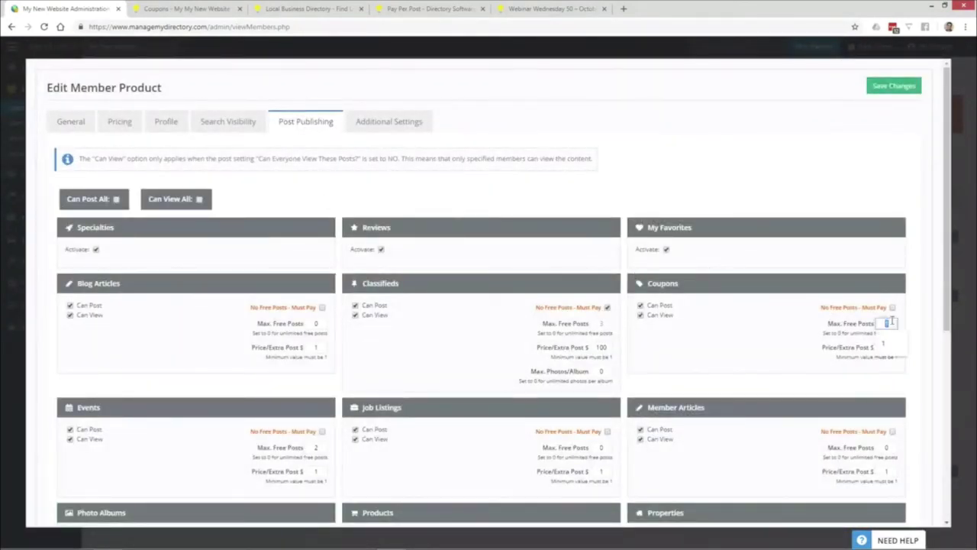
pyautogui.write('2')
pyautogui.click(903, 87)
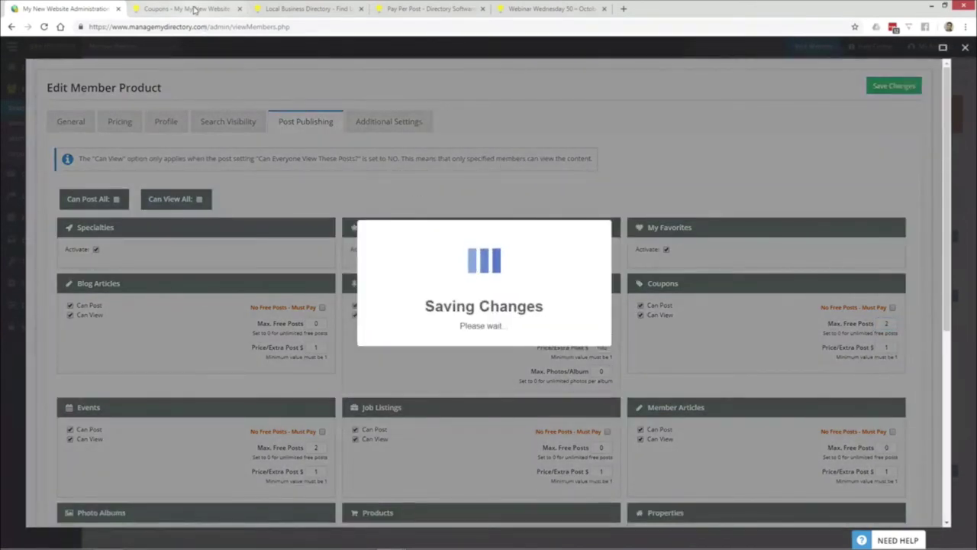
pyautogui.click(194, 9)
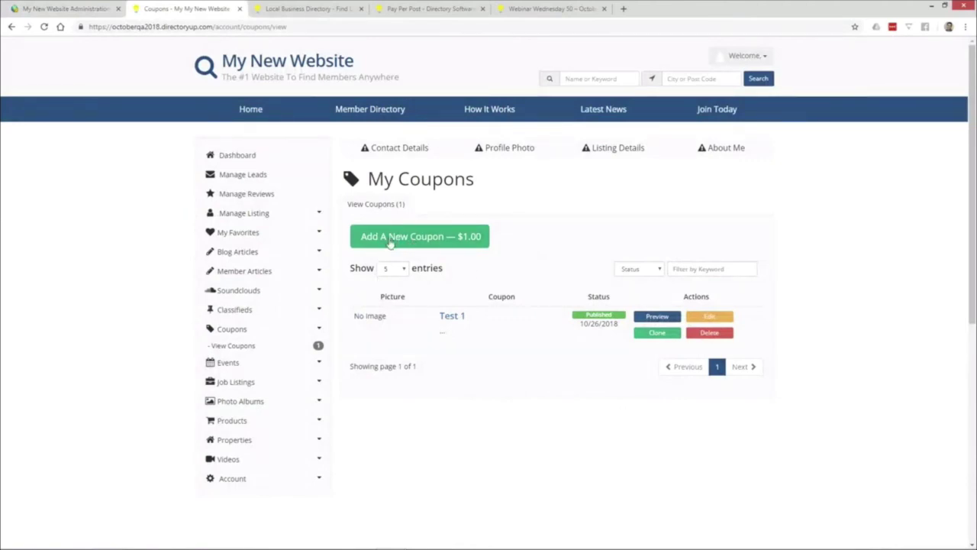
# - Reload the member's coupons and confirm another coupon can be added free
pyautogui.click(44, 28)
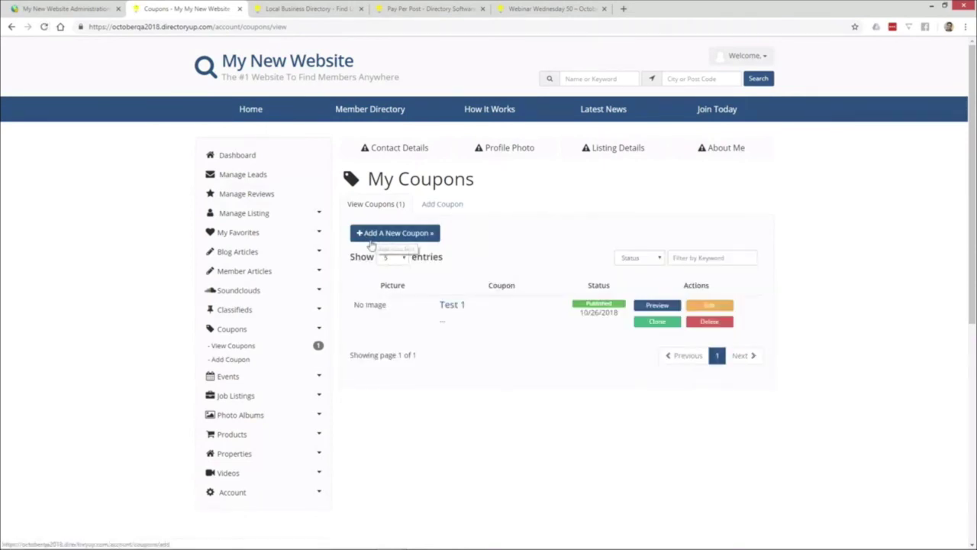
pyautogui.click(425, 238)
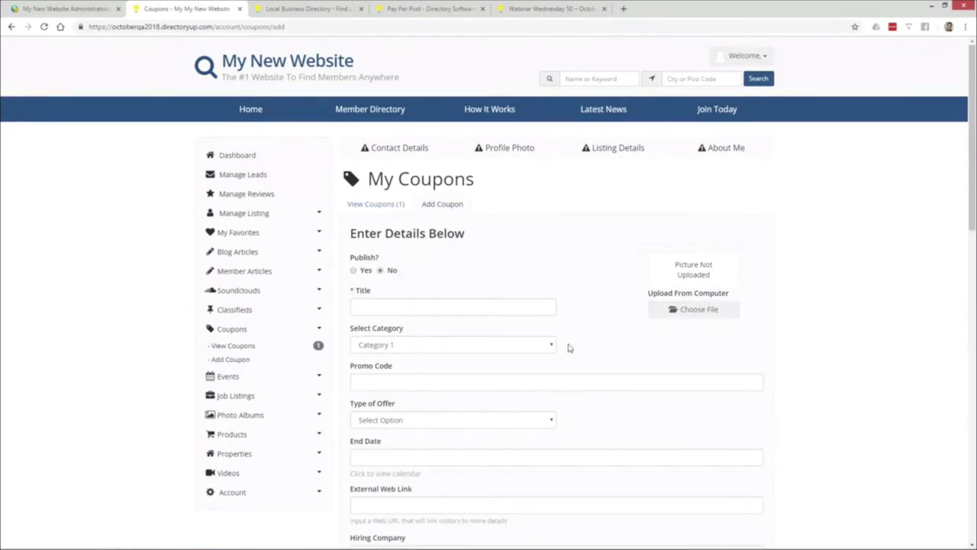
pyautogui.click(378, 206)
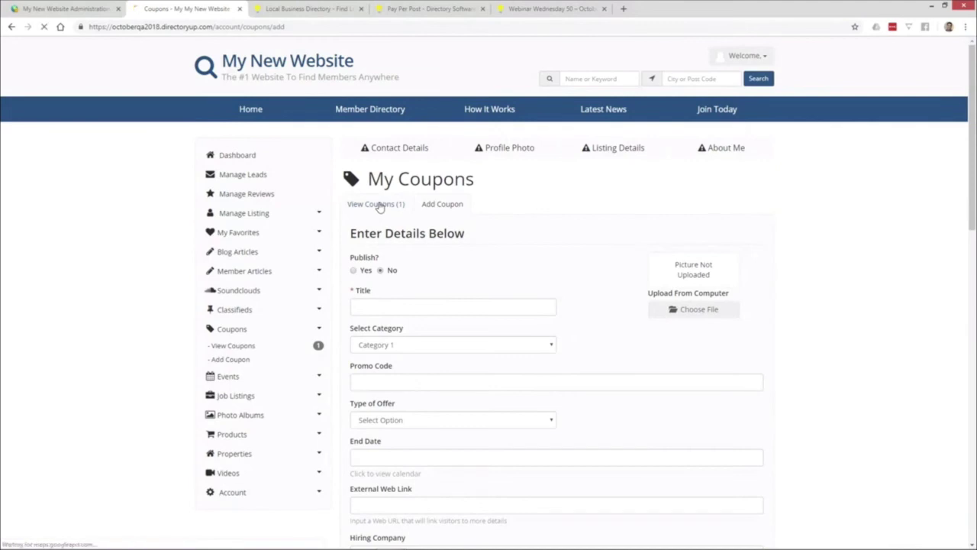
pyautogui.click(84, 9)
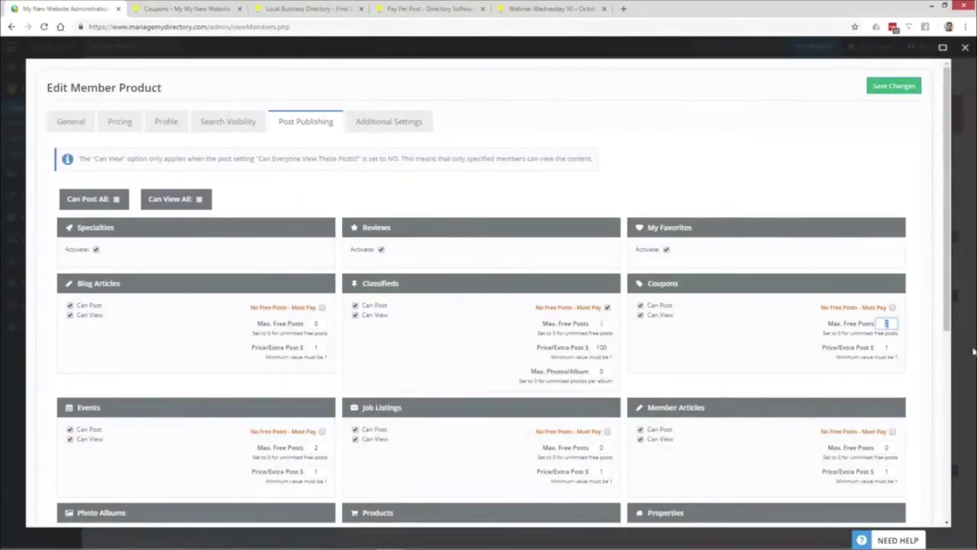
# - Restore Coupons Max. Free Posts to 1, save, and reload coupons to see the $1.00 charge
pyautogui.write('1')
pyautogui.click(832, 369)
pyautogui.click(893, 87)
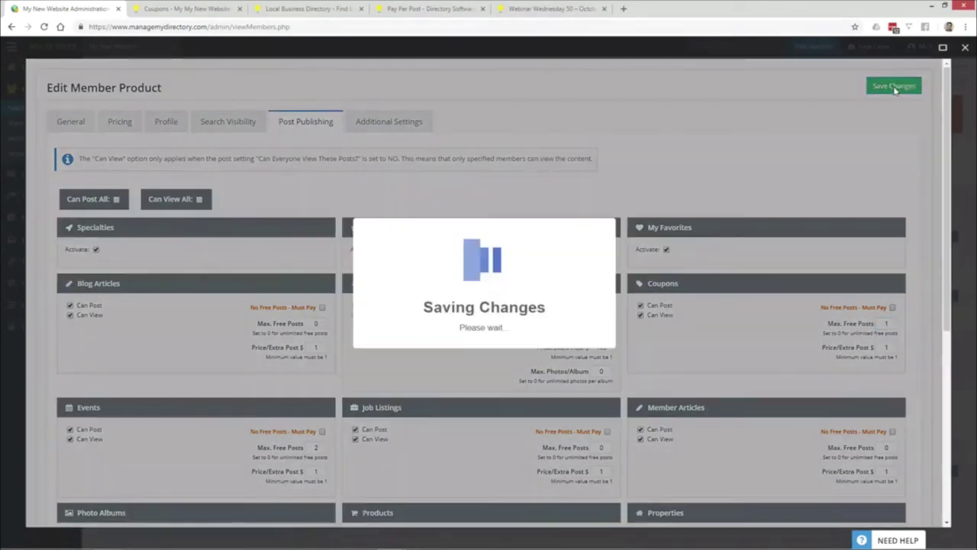
pyautogui.click(156, 8)
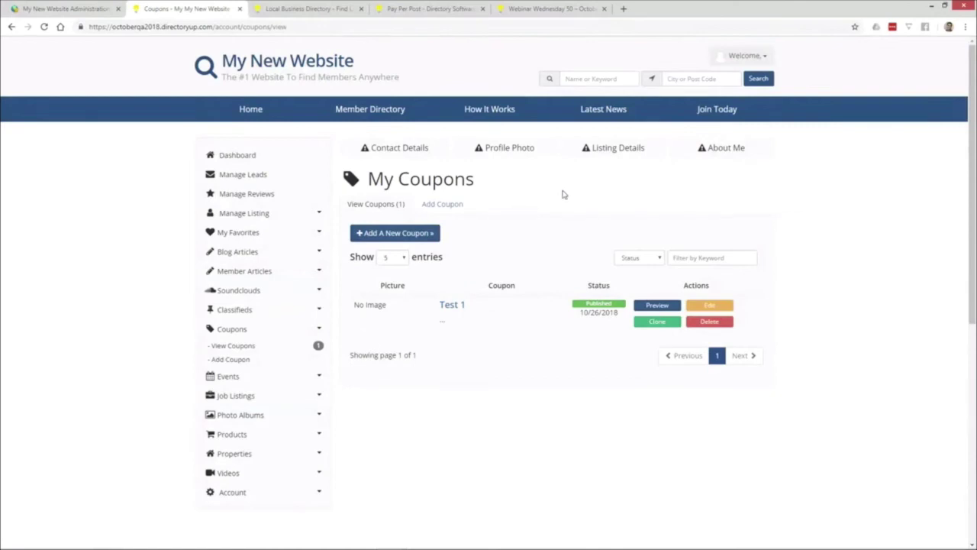
pyautogui.press('F5')
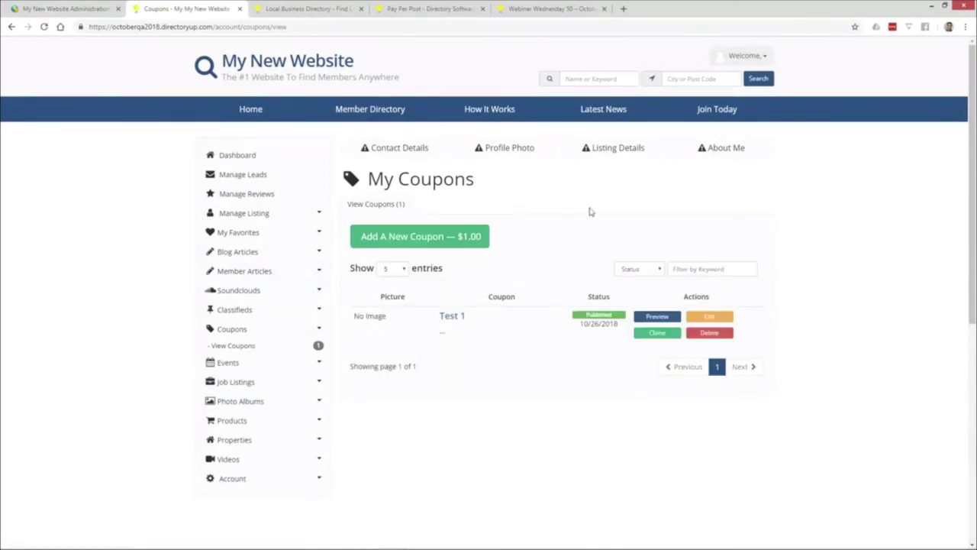
pyautogui.click(462, 243)
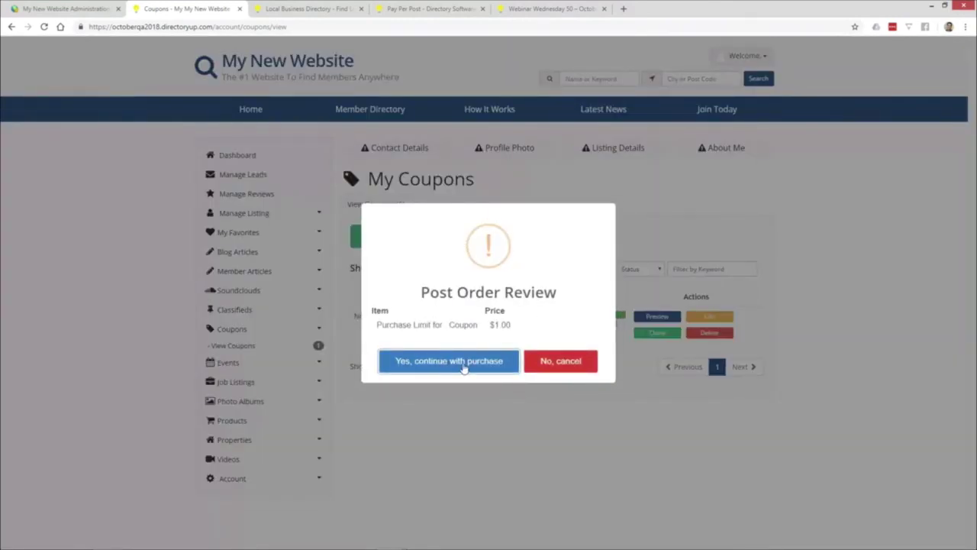
# - Pay the $1.00 extra-coupon order with a newly saved test credit card
pyautogui.click(463, 362)
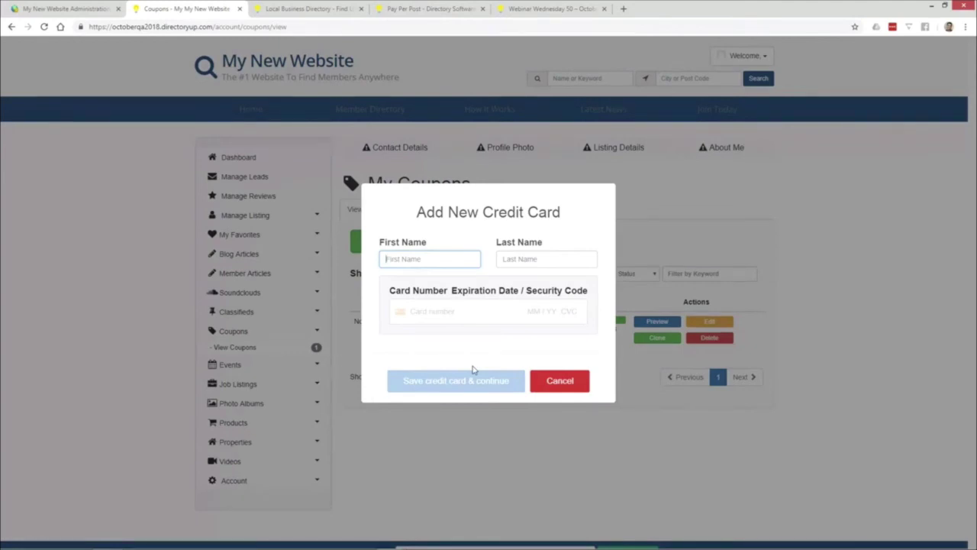
pyautogui.click(449, 309)
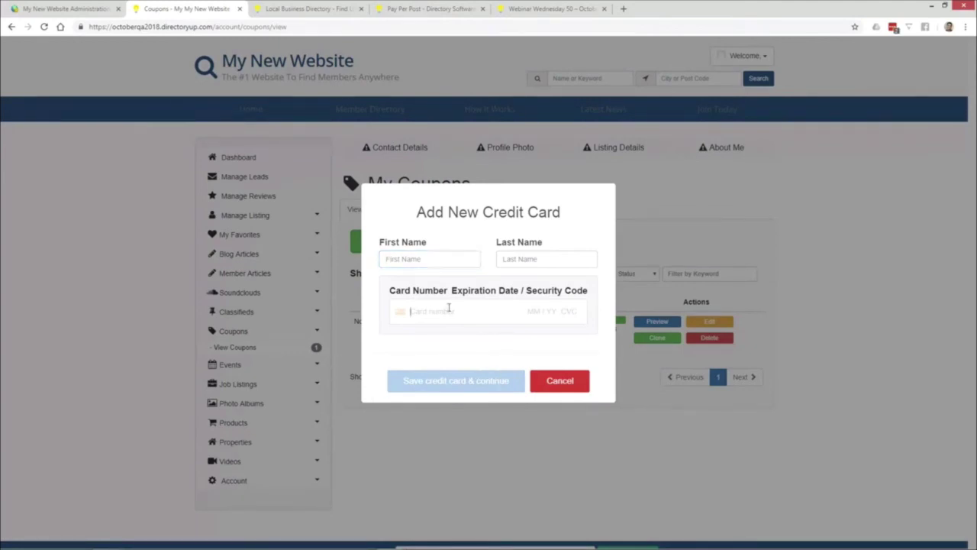
pyautogui.write('4242 424')
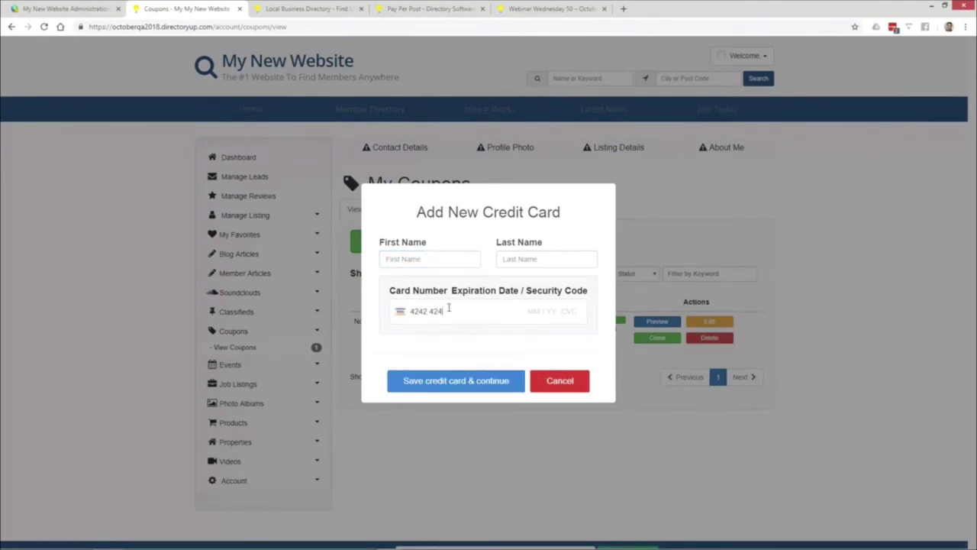
pyautogui.write('2 4242 4242 04 / 24 242')
pyautogui.click(505, 378)
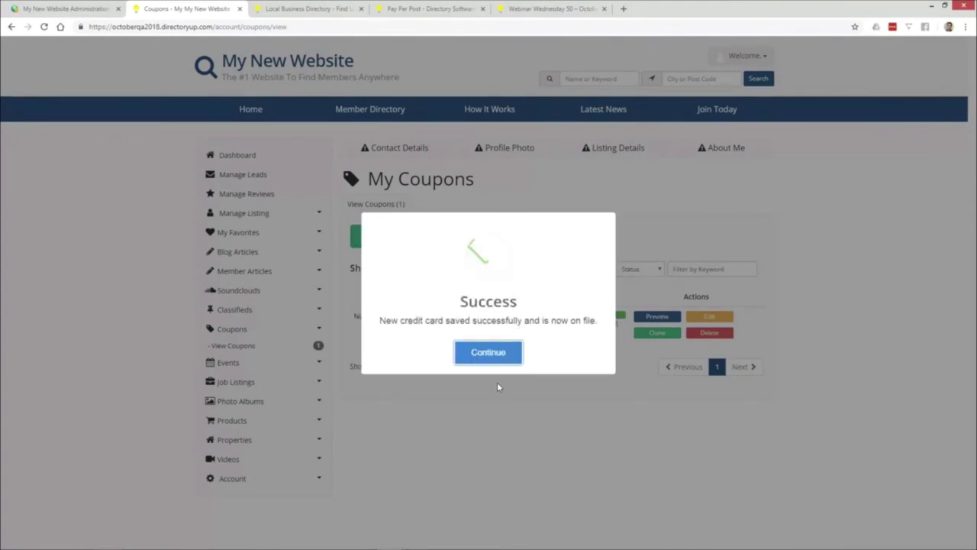
pyautogui.click(484, 356)
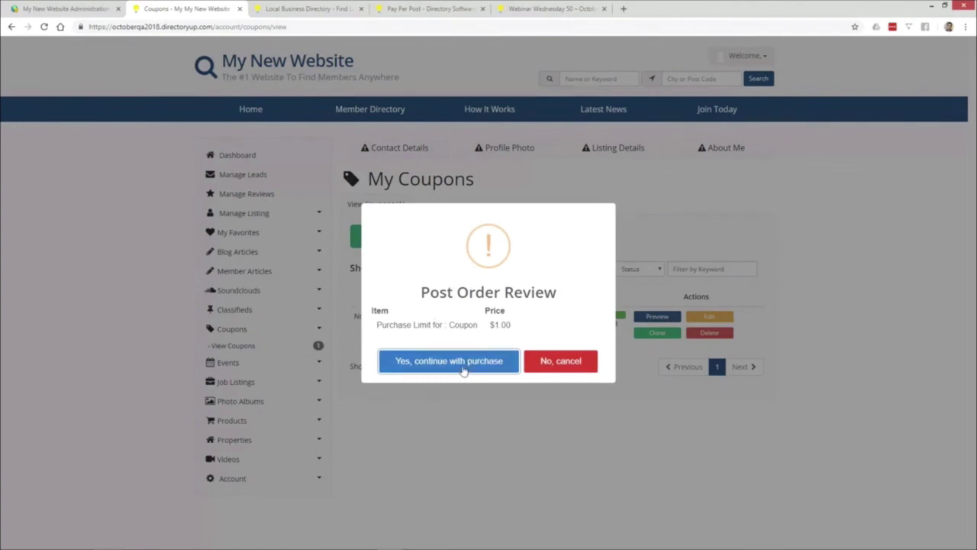
pyautogui.click(462, 365)
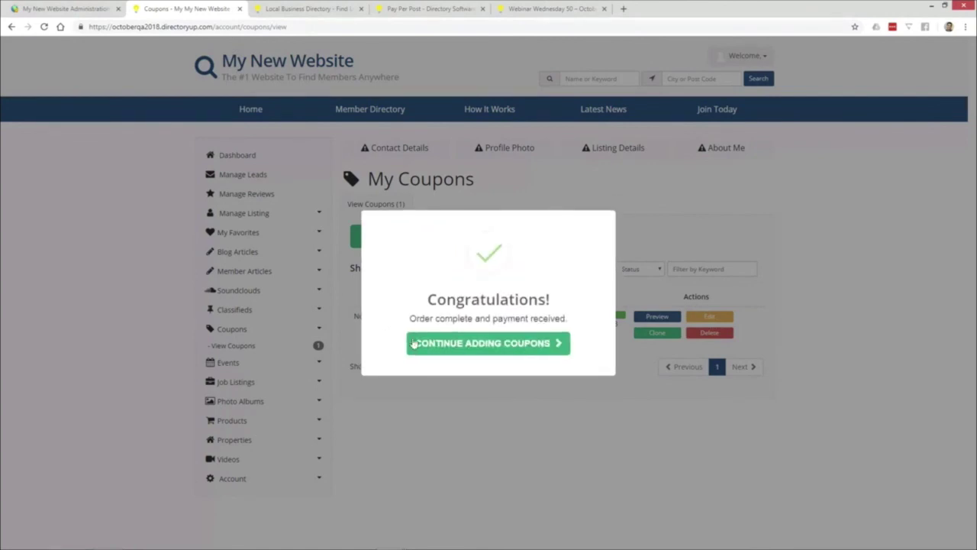
pyautogui.click(497, 344)
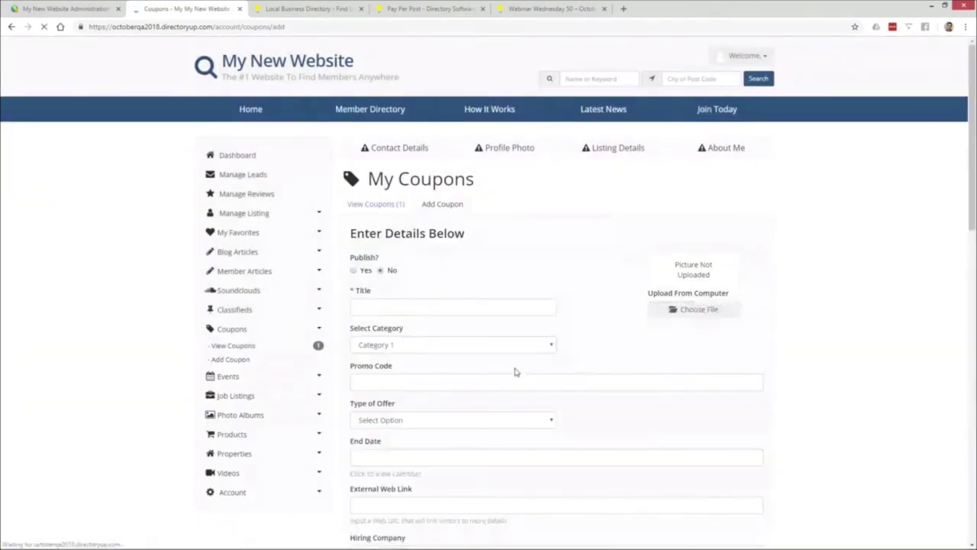
# - Save the new coupon titled 'Test 2' and confirm it is listed above Test 1
pyautogui.click(405, 303)
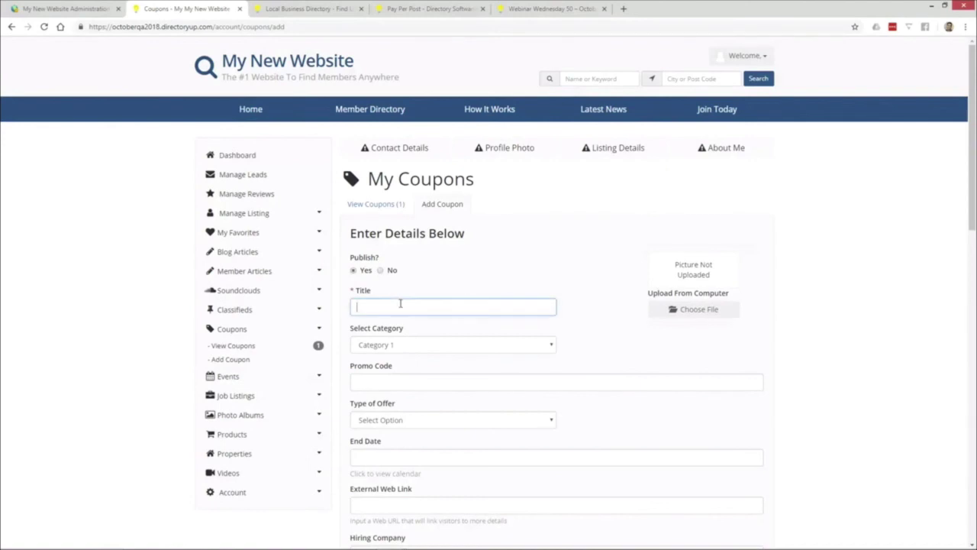
pyautogui.write('Test 2')
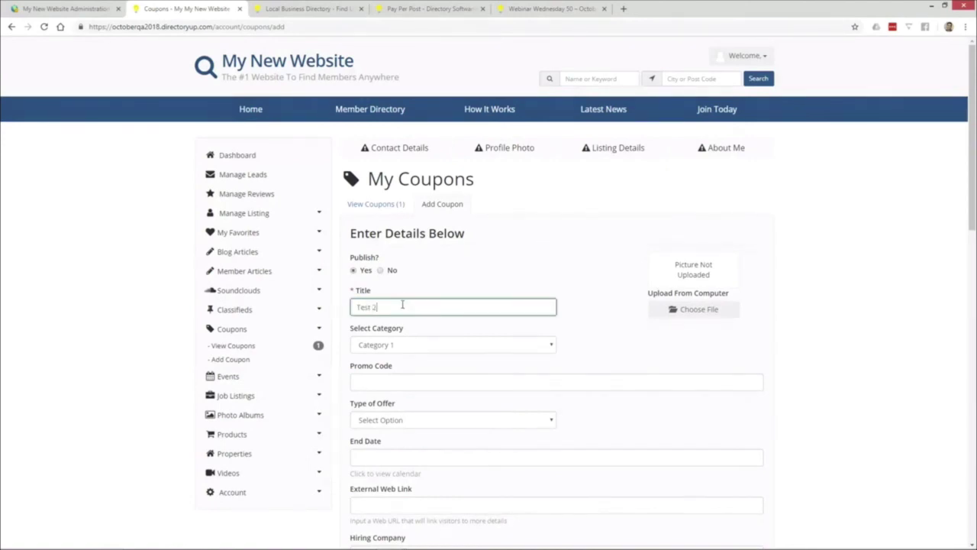
pyautogui.scroll(-8, 432, 305)
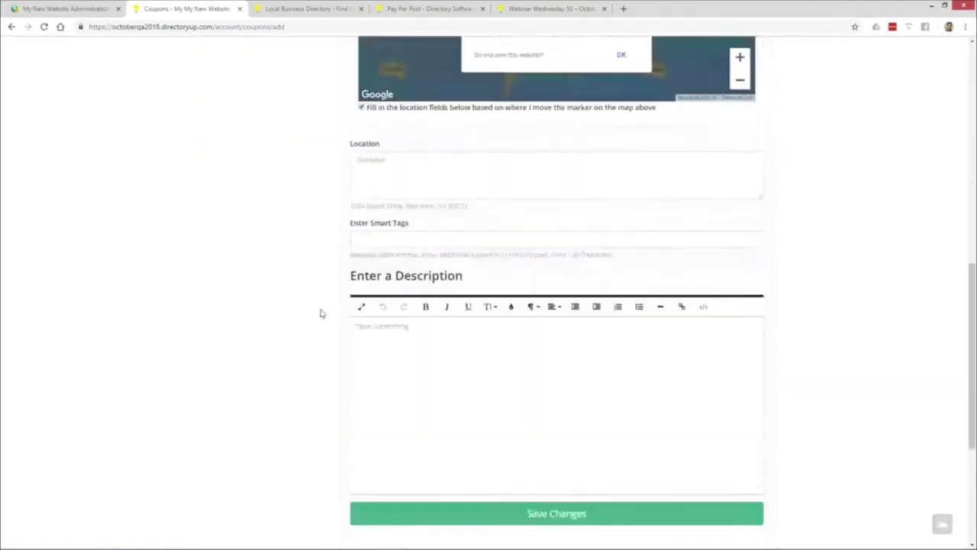
pyautogui.scroll(-1, 321, 313)
pyautogui.click(562, 449)
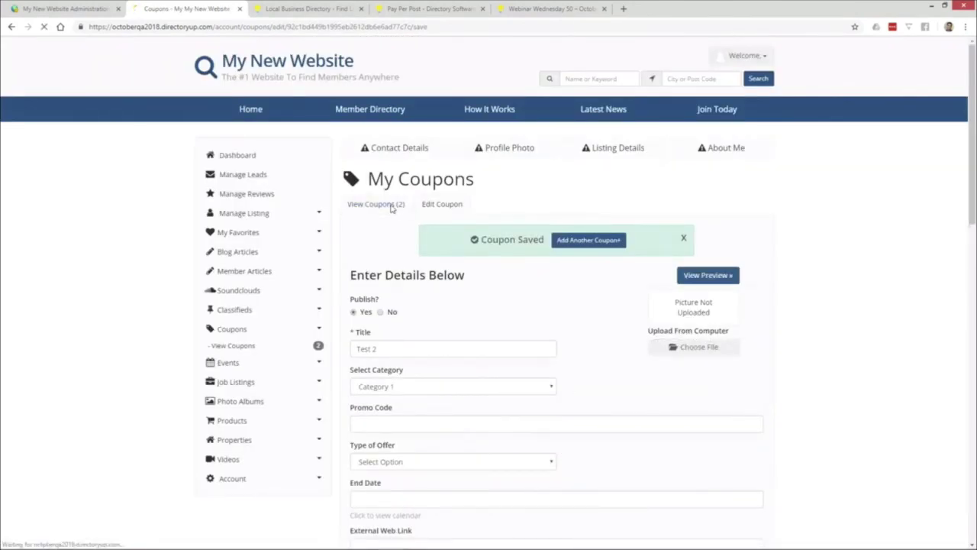
pyautogui.click(391, 208)
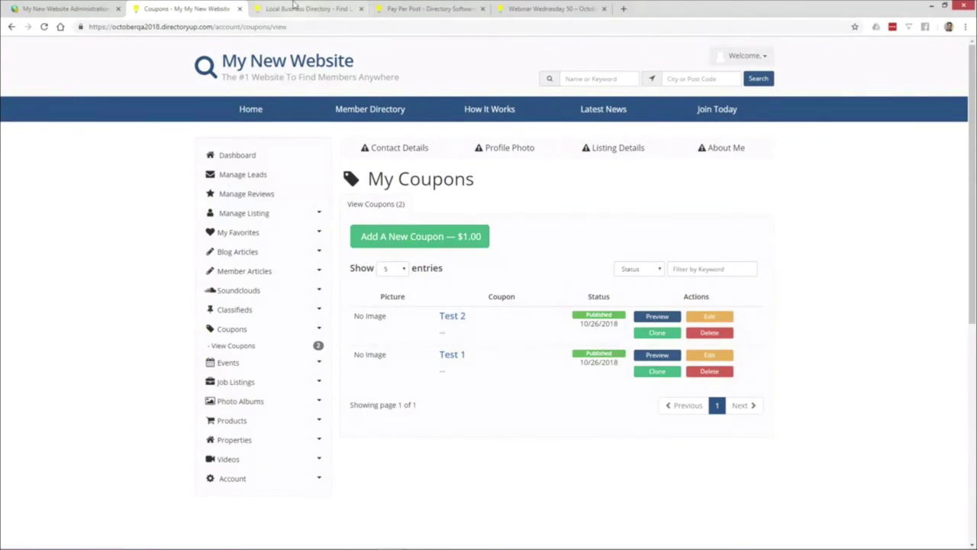
pyautogui.click(393, 8)
# - Review the Pay Per Post add-on page, offered at $20 per month
pyautogui.moveTo(505, 197)
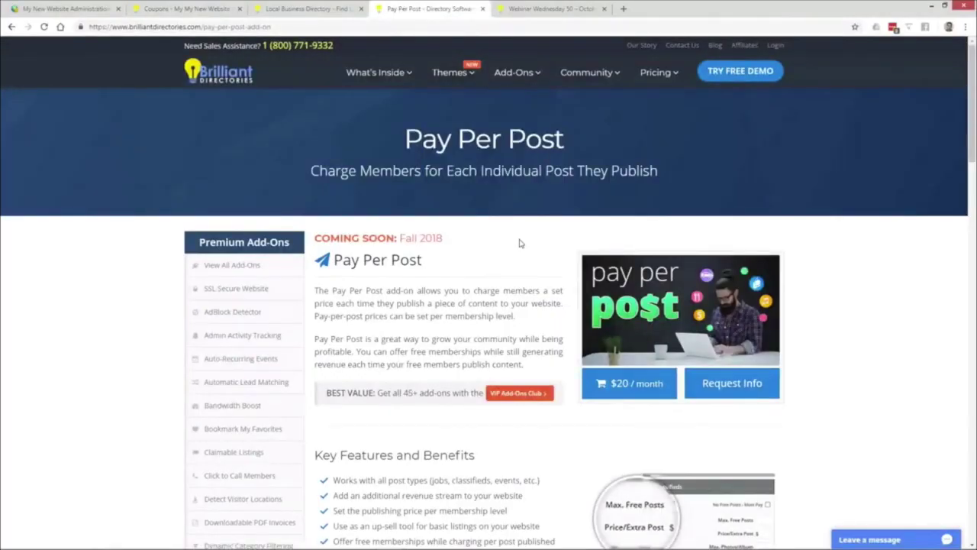